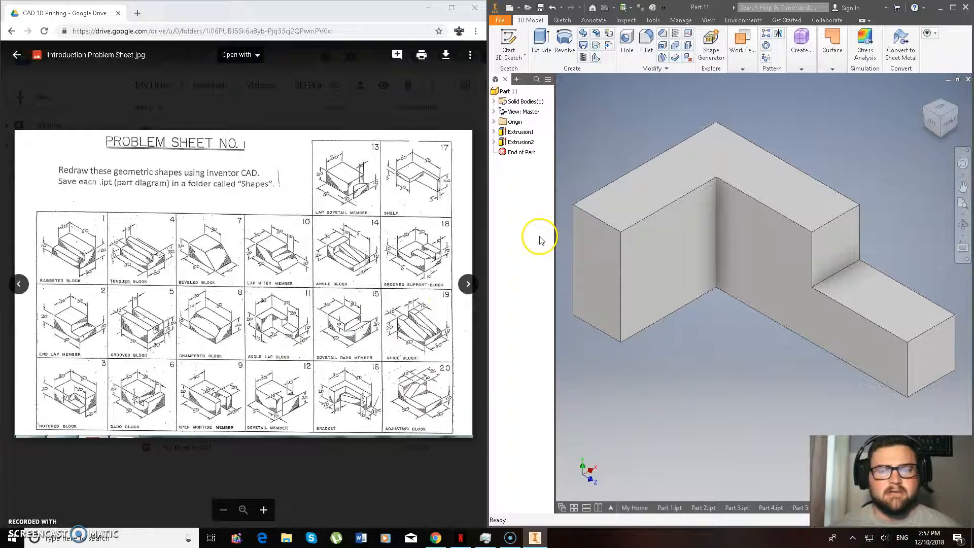
# Step: Create a new part file from the metric Standard (mm).ipt template
pyautogui.click(953, 8)
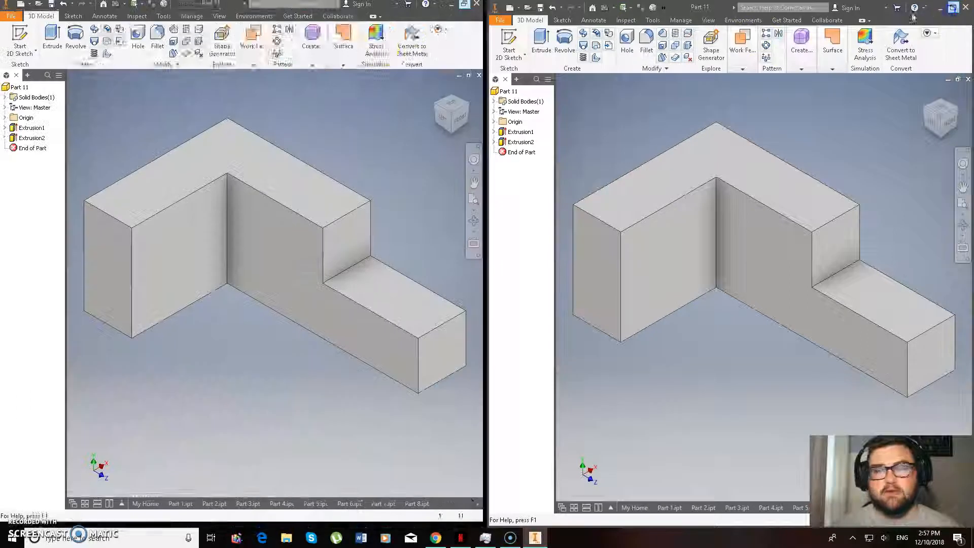
pyautogui.click(20, 6)
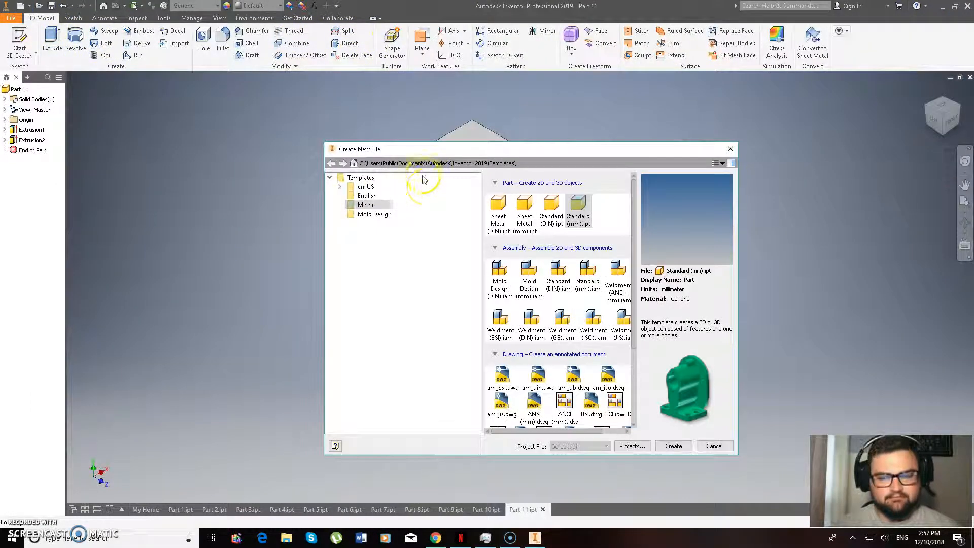
pyautogui.click(675, 447)
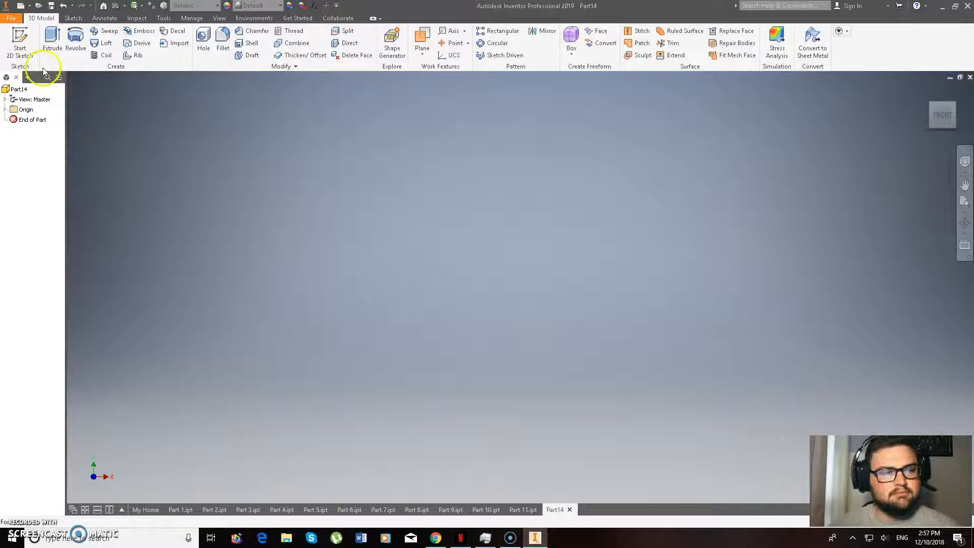
# Step: Start a new 2D sketch on the XZ plane, viewed from the top
pyautogui.click(21, 39)
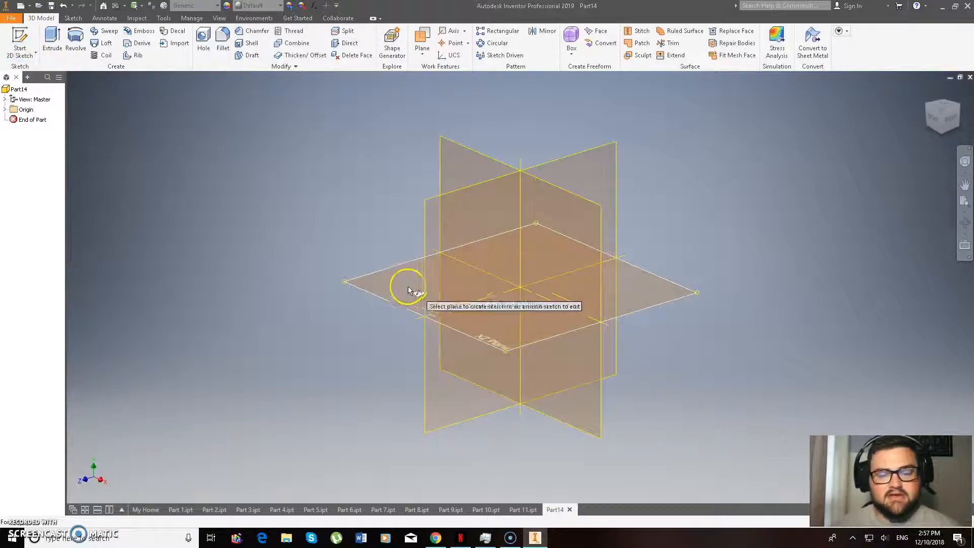
pyautogui.click(401, 287)
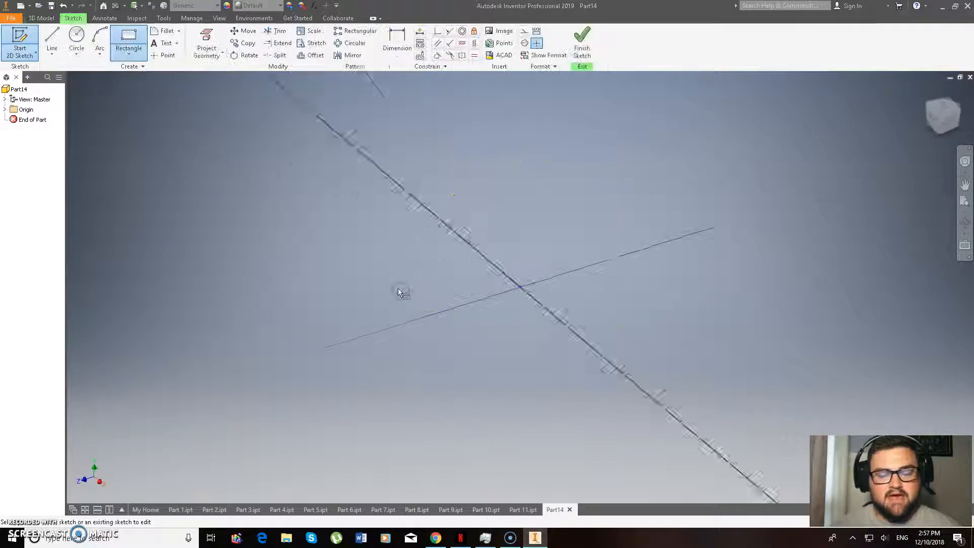
pyautogui.click(952, 93)
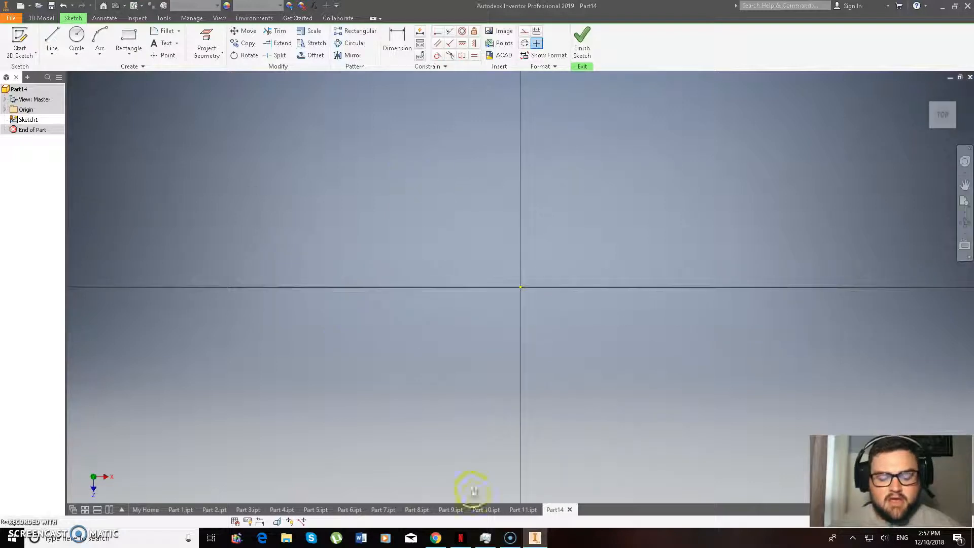
# Step: Check shape 12 on the problem sheet and draw a closed rectangle from the origin with lines, 30 mm wide and 40 mm high
pyautogui.click(436, 537)
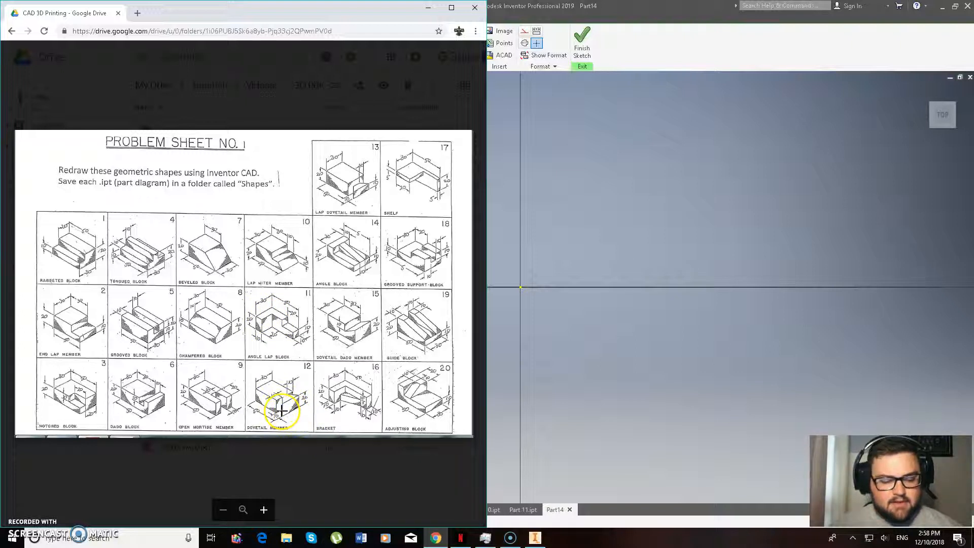
pyautogui.click(428, 7)
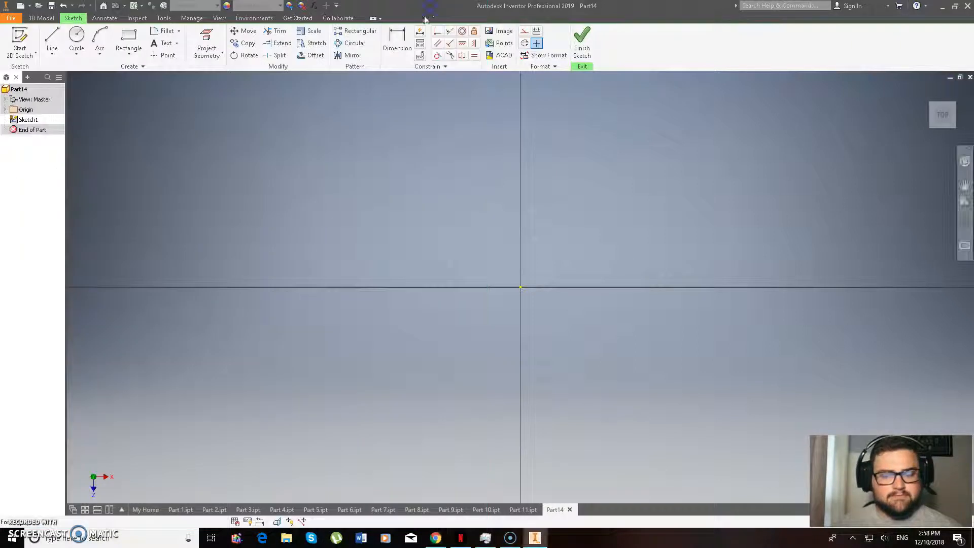
pyautogui.click(52, 40)
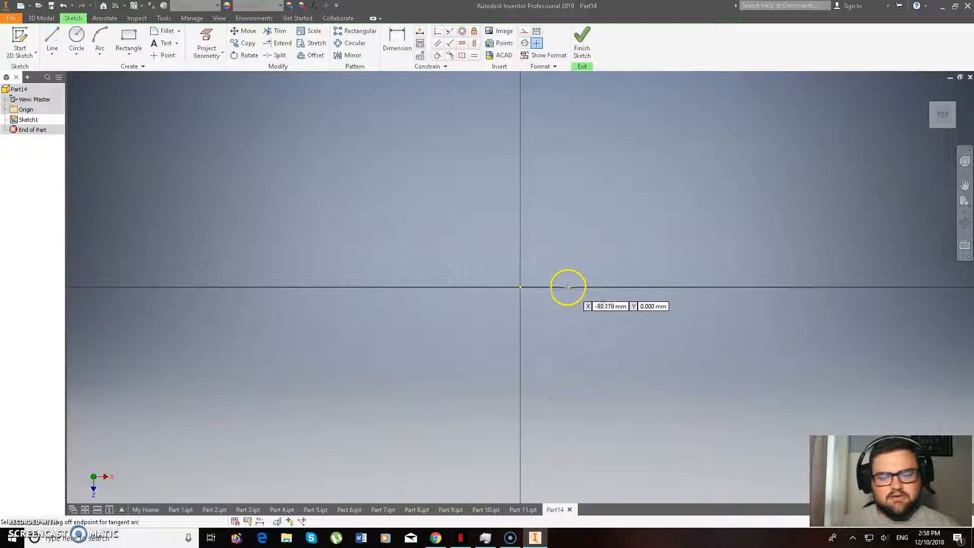
pyautogui.click(520, 287)
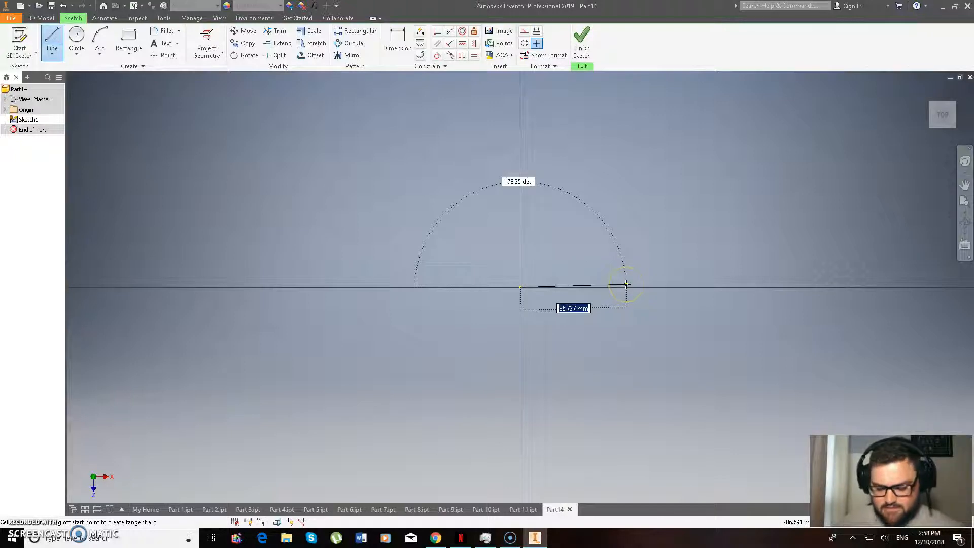
pyautogui.write('30')
pyautogui.press('Return')
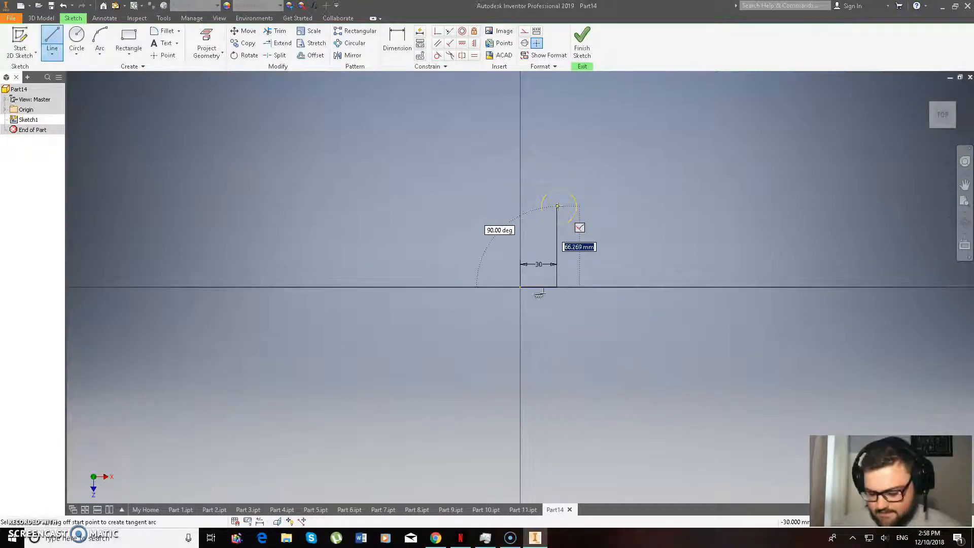
pyautogui.write('40')
pyautogui.press('Return')
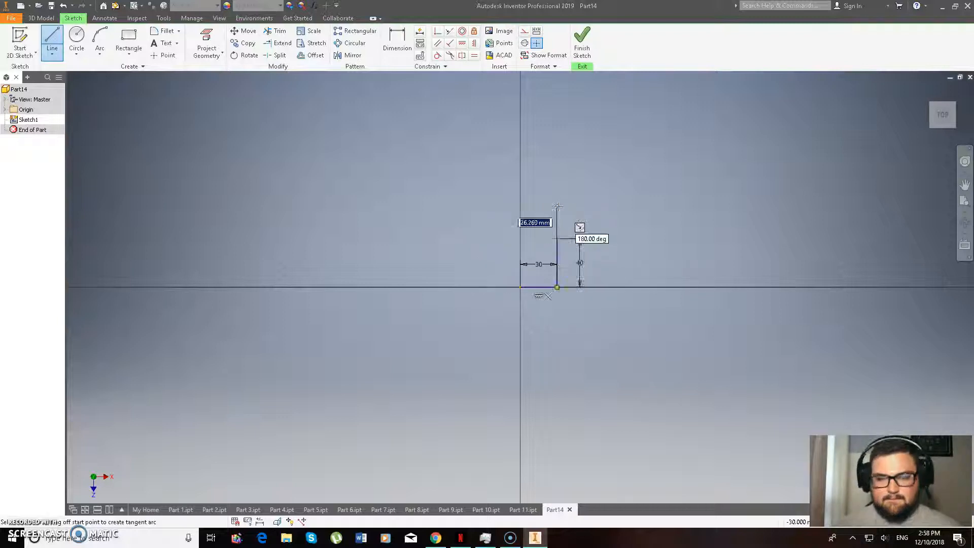
pyautogui.scroll(5, 655, 170)
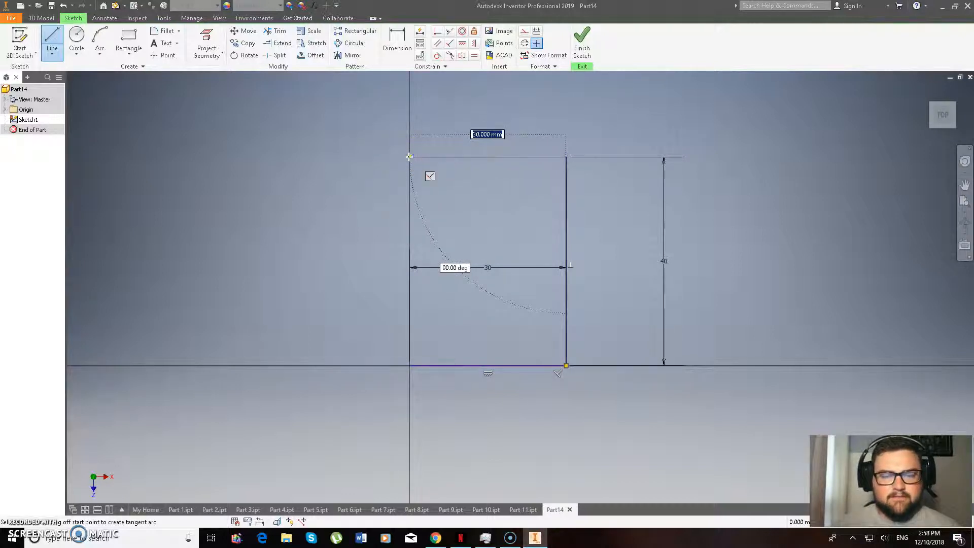
pyautogui.click(410, 157)
pyautogui.click(410, 366)
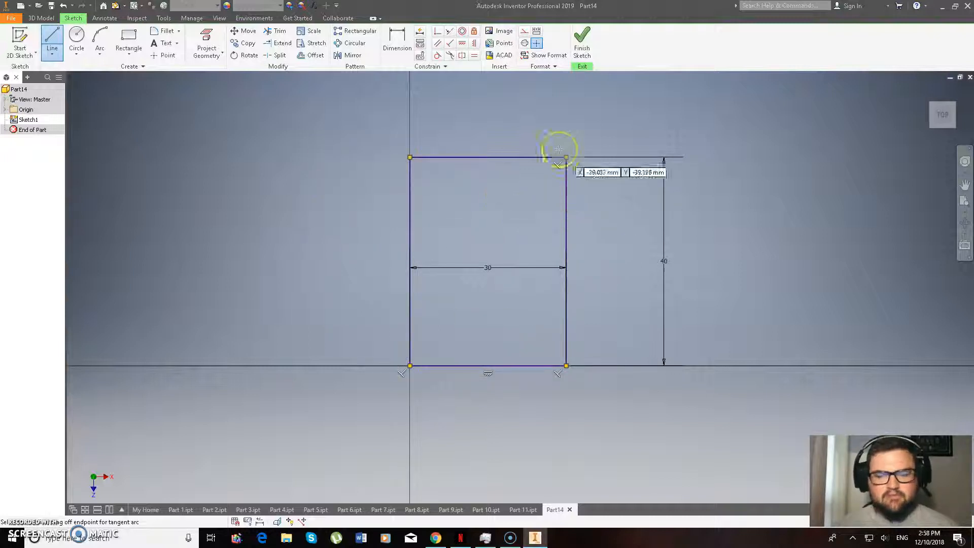
# Step: Draw a separate horizontal line about 9 mm above the rectangle, aligned with both of its sides
pyautogui.click(435, 538)
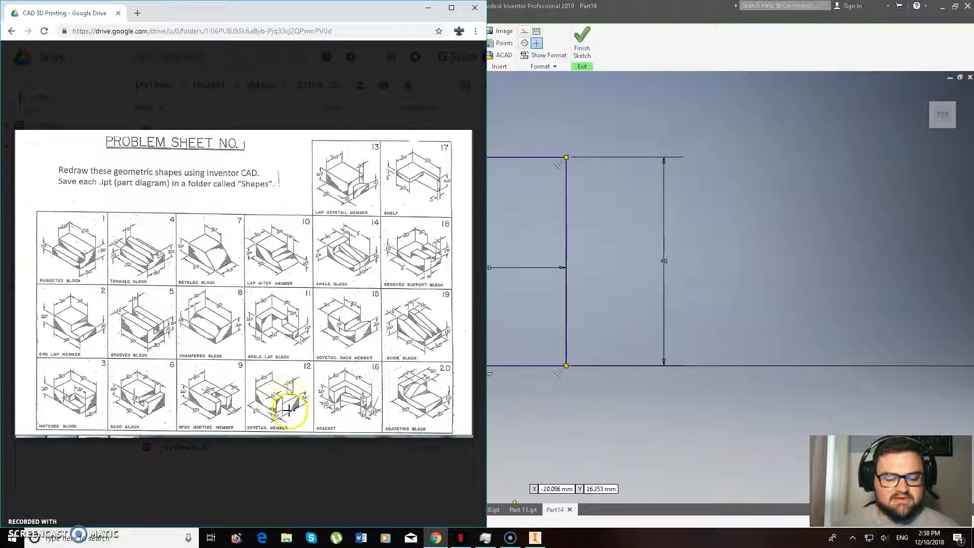
pyautogui.click(426, 8)
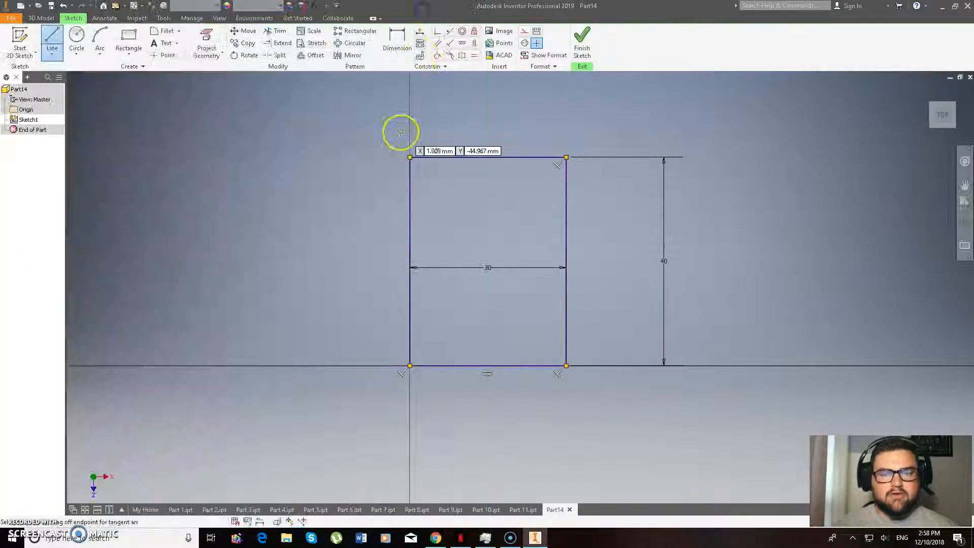
pyautogui.click(410, 108)
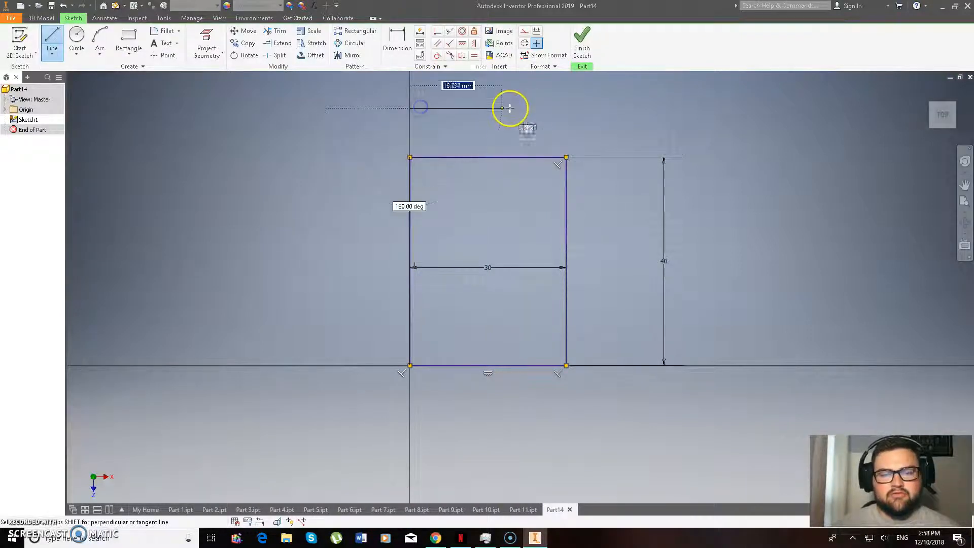
pyautogui.click(566, 108)
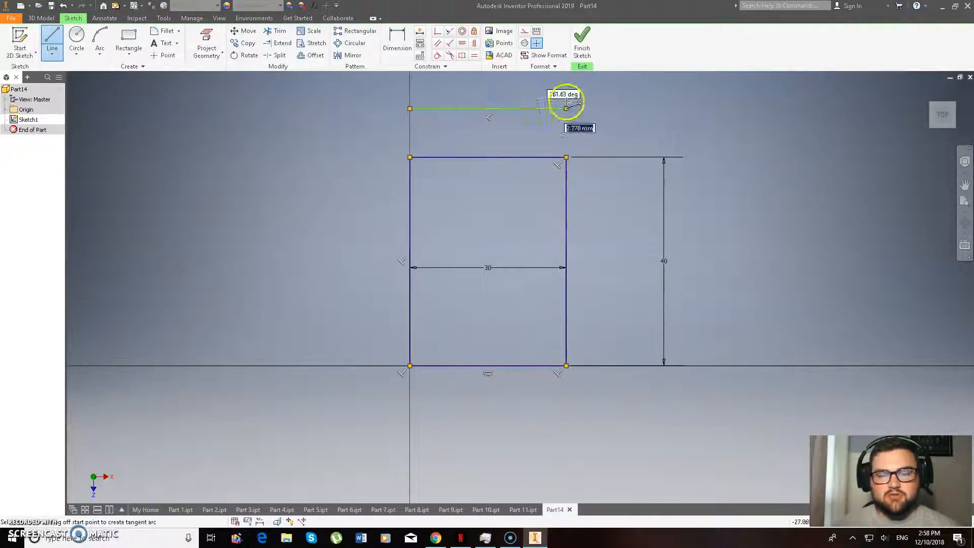
pyautogui.press('Escape')
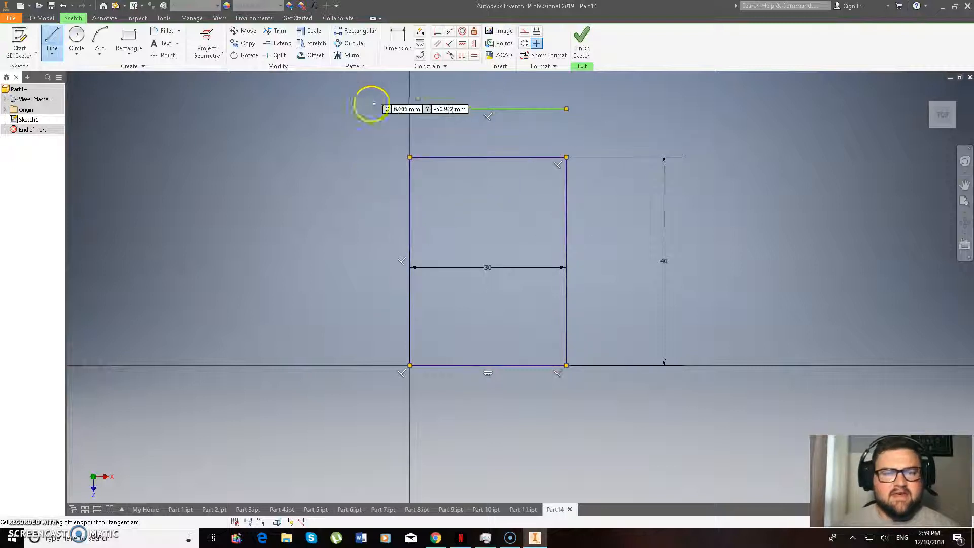
# Step: Dimension the gap between the separate line and the rectangle's upper edge as 10 mm, checking the problem sheet
pyautogui.click(435, 538)
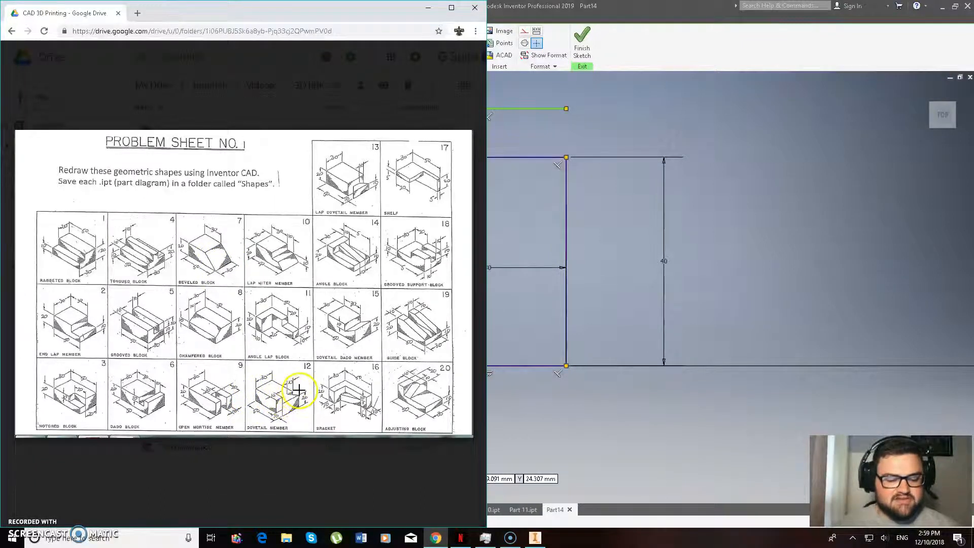
pyautogui.click(427, 7)
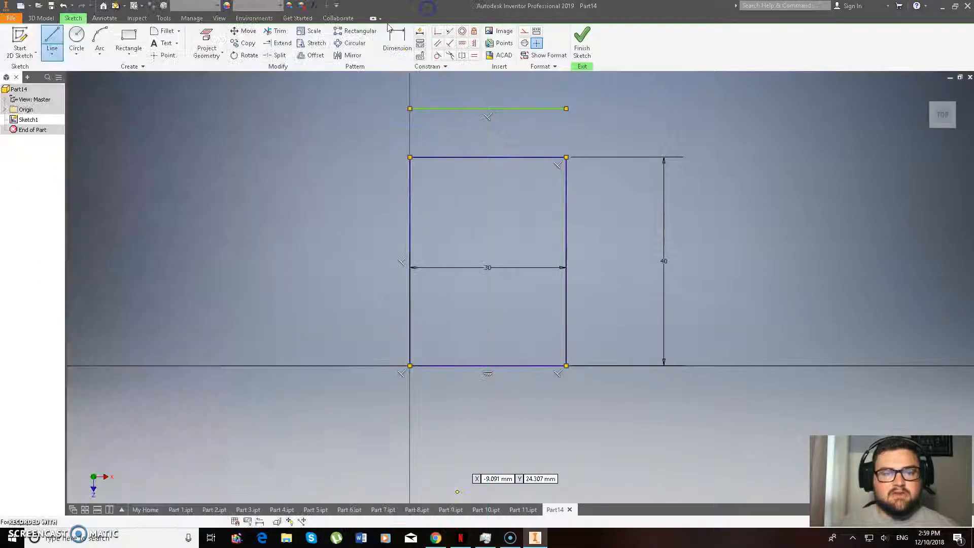
pyautogui.click(398, 41)
pyautogui.click(483, 108)
pyautogui.click(501, 158)
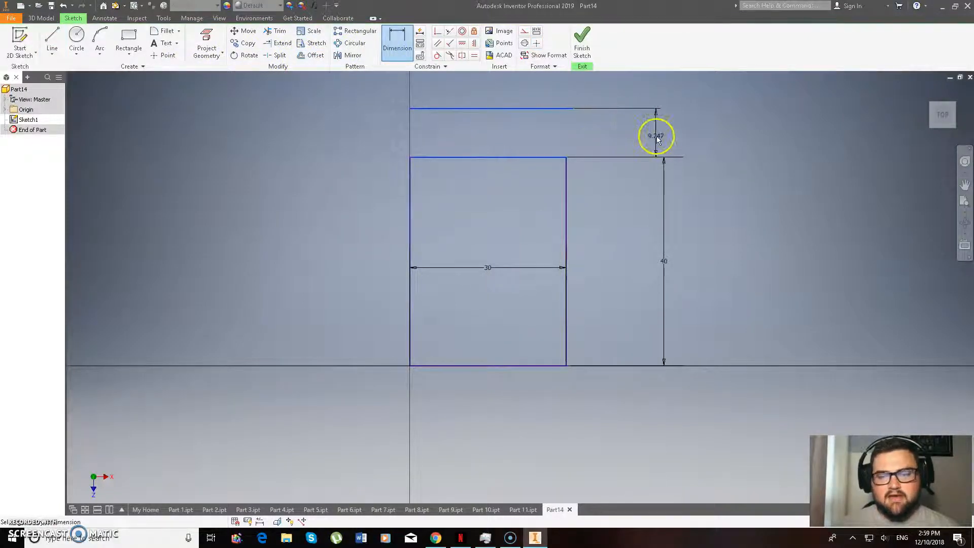
pyautogui.click(666, 138)
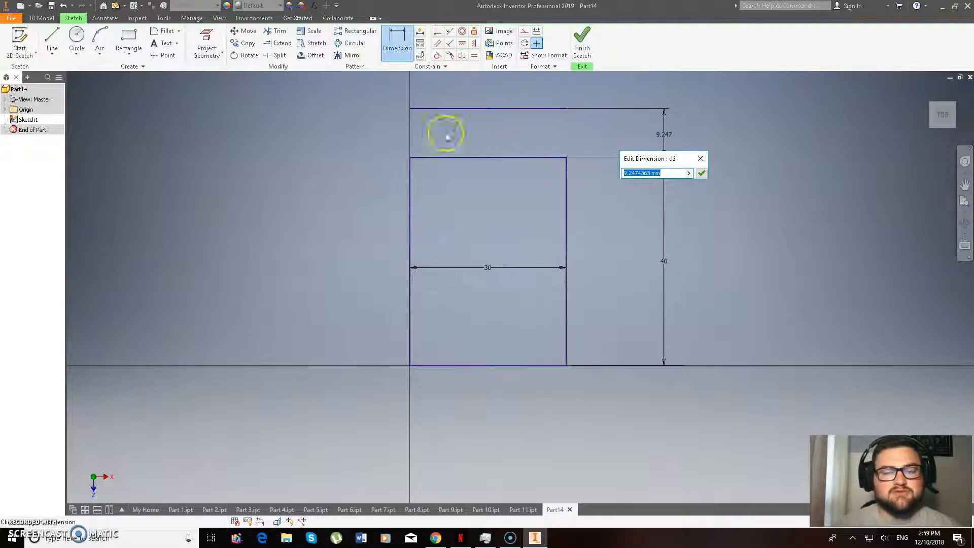
pyautogui.press('Return')
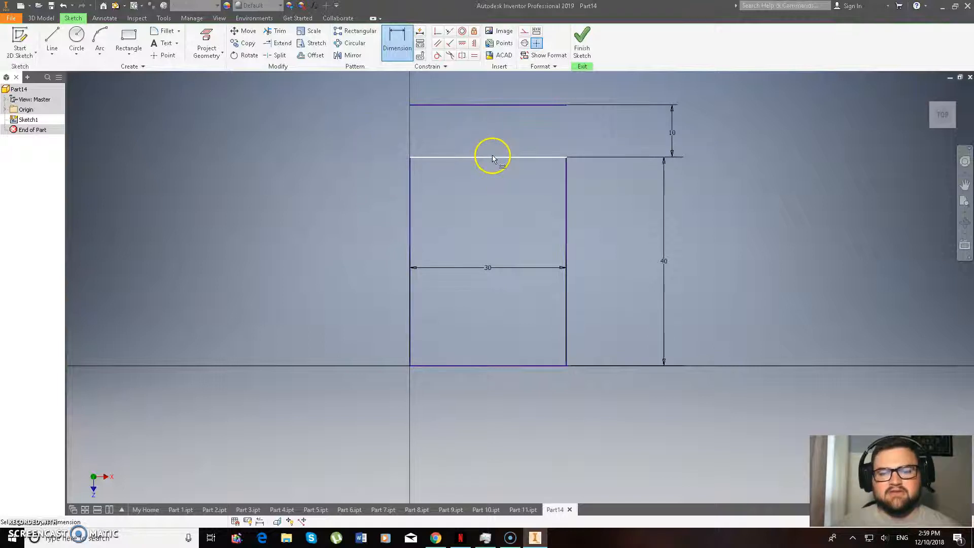
# Step: Draw two inward-slanting lines from the upper line's ends to the rectangle's upper edge, meeting it about 5 mm in from each corner
pyautogui.click(436, 538)
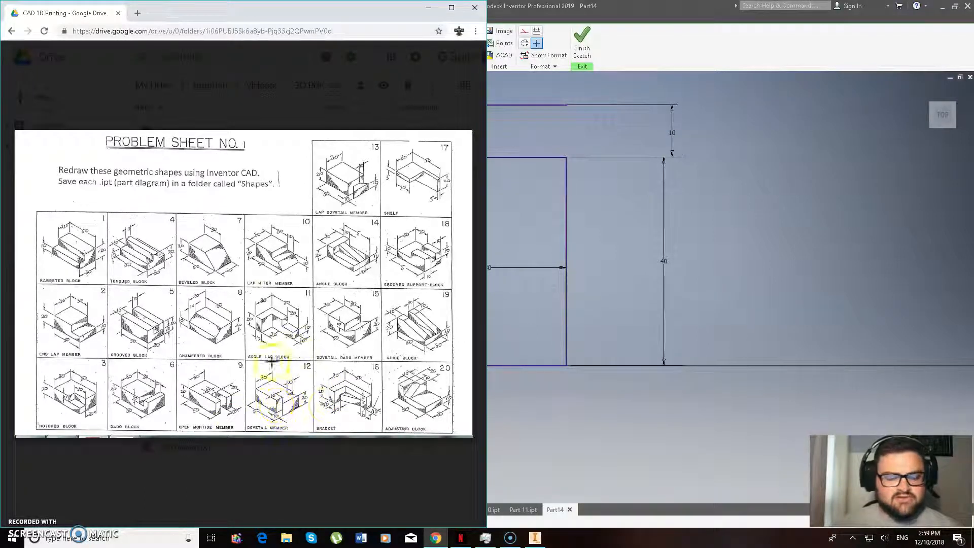
pyautogui.click(428, 8)
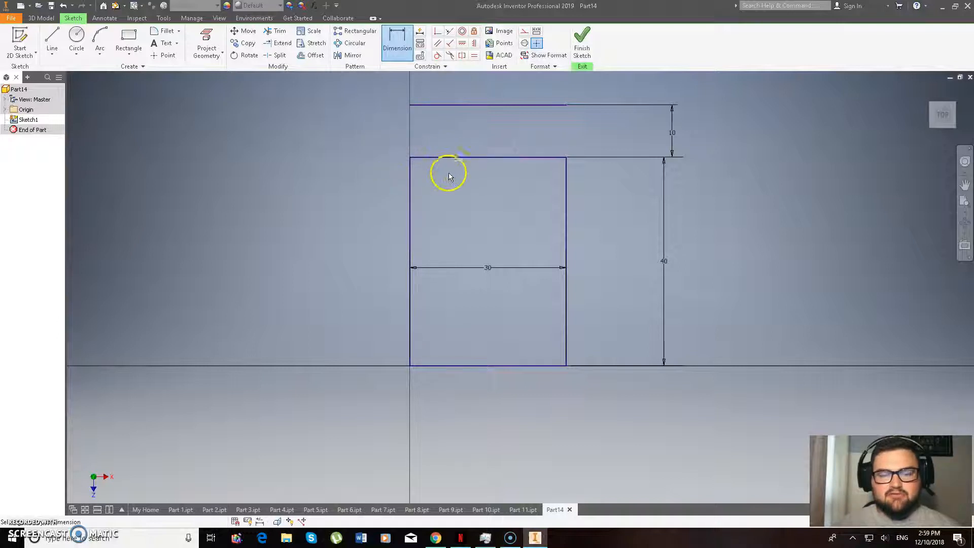
pyautogui.click(53, 40)
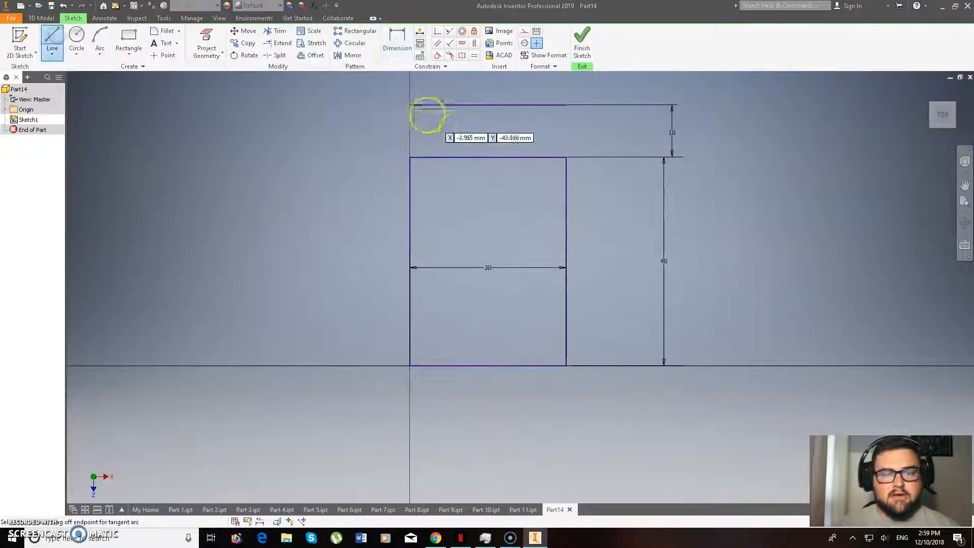
pyautogui.click(410, 105)
pyautogui.doubleClick(435, 158)
pyautogui.click(564, 107)
pyautogui.doubleClick(537, 158)
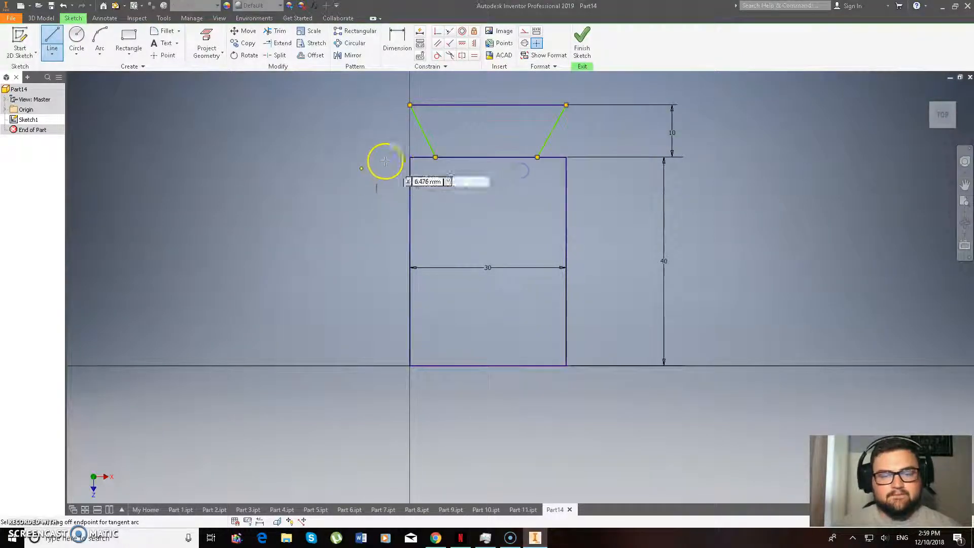
pyautogui.rightClick(370, 157)
pyautogui.click(348, 124)
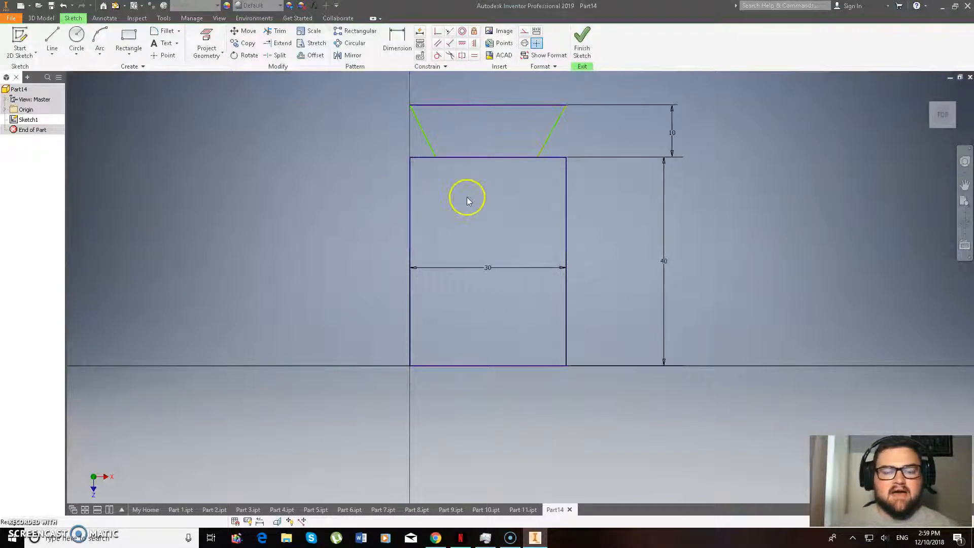
# Step: Dimension the left slanted line's lower endpoint 10 mm from the rectangle's upper-left corner
pyautogui.click(398, 39)
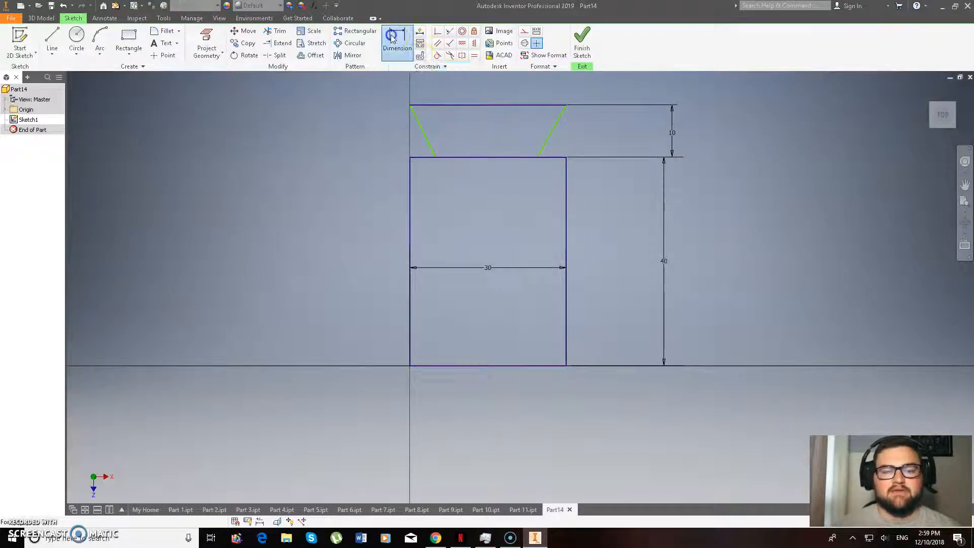
pyautogui.click(410, 158)
pyautogui.click(374, 198)
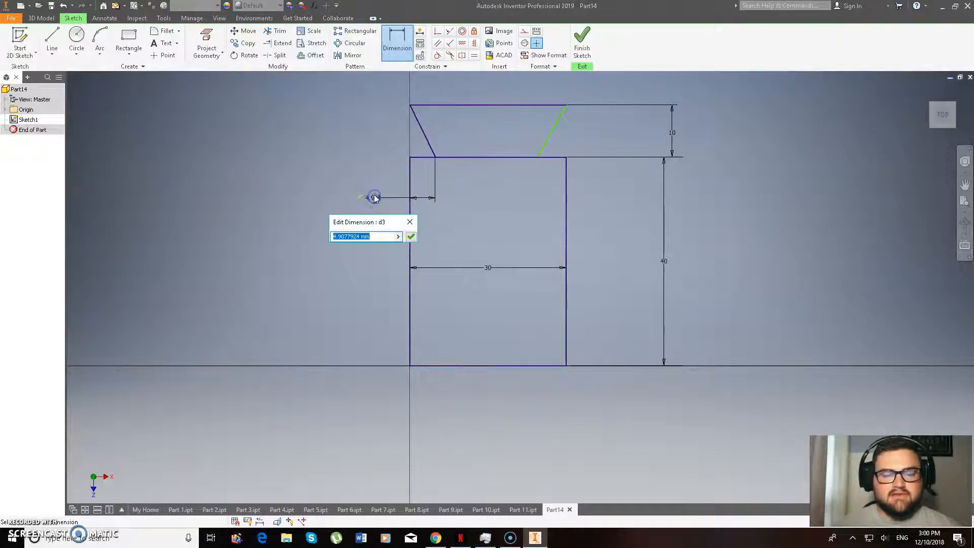
pyautogui.write('1')
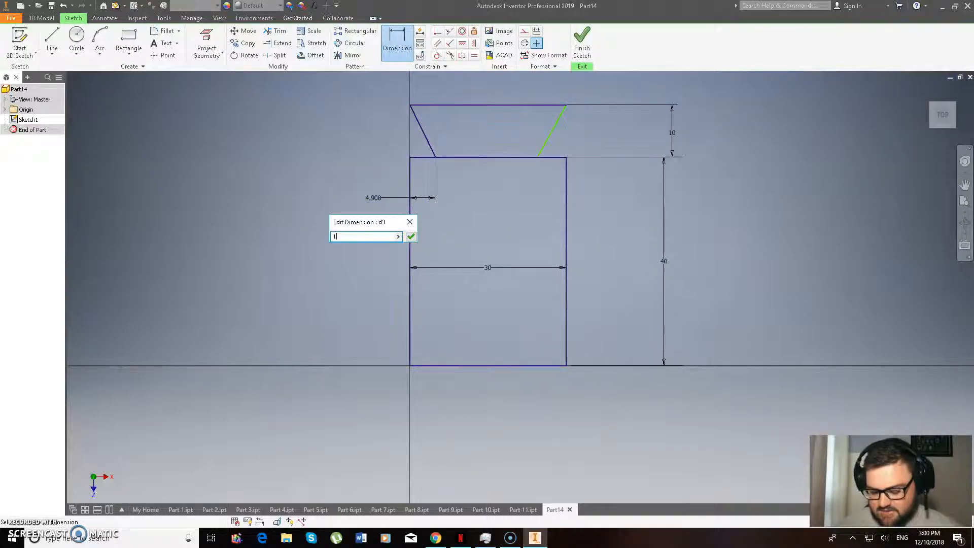
pyautogui.write('0')
pyautogui.press('Return')
# Step: Dimension the right slanted line's lower endpoint 10 mm from the rectangle's upper-right corner
pyautogui.click(551, 131)
pyautogui.click(567, 107)
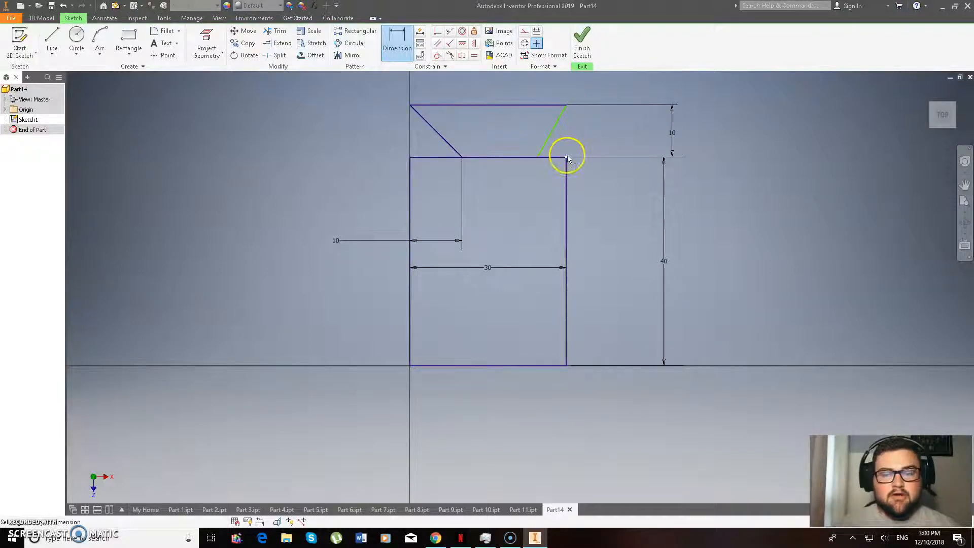
pyautogui.click(536, 157)
pyautogui.click(529, 245)
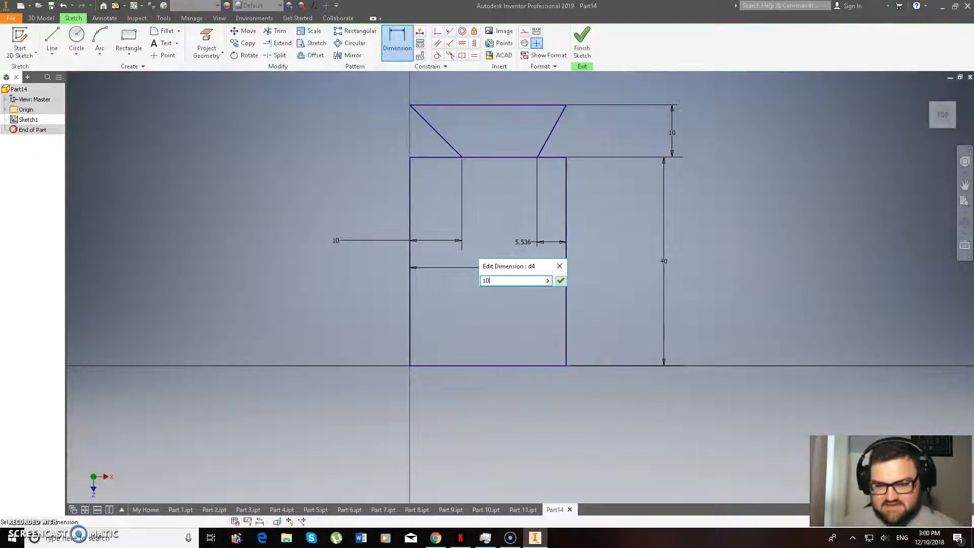
pyautogui.write('10')
pyautogui.press('Return')
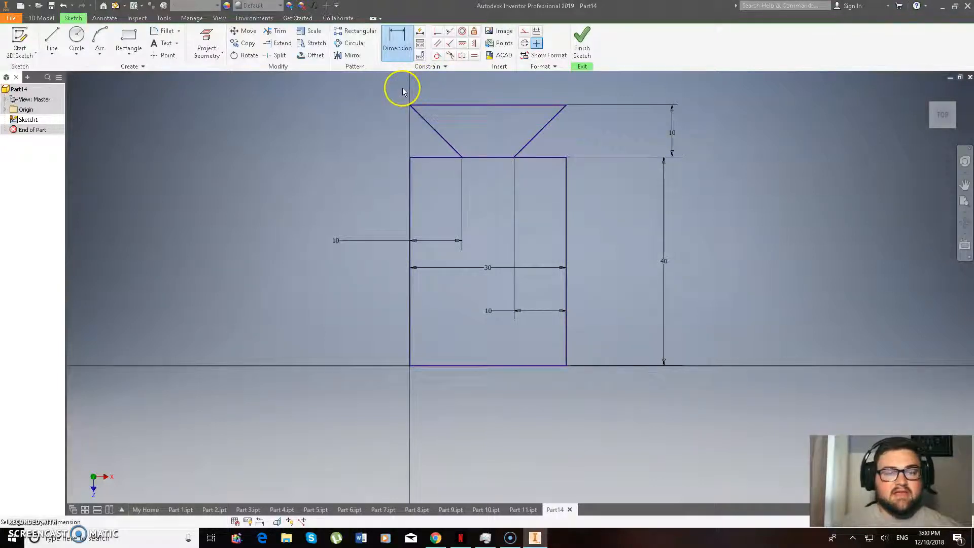
# Step: Trim the rectangle's upper edge between the slanted lines' lower endpoints and dimension the dovetail's height as 10 mm again
pyautogui.click(278, 31)
pyautogui.click(485, 157)
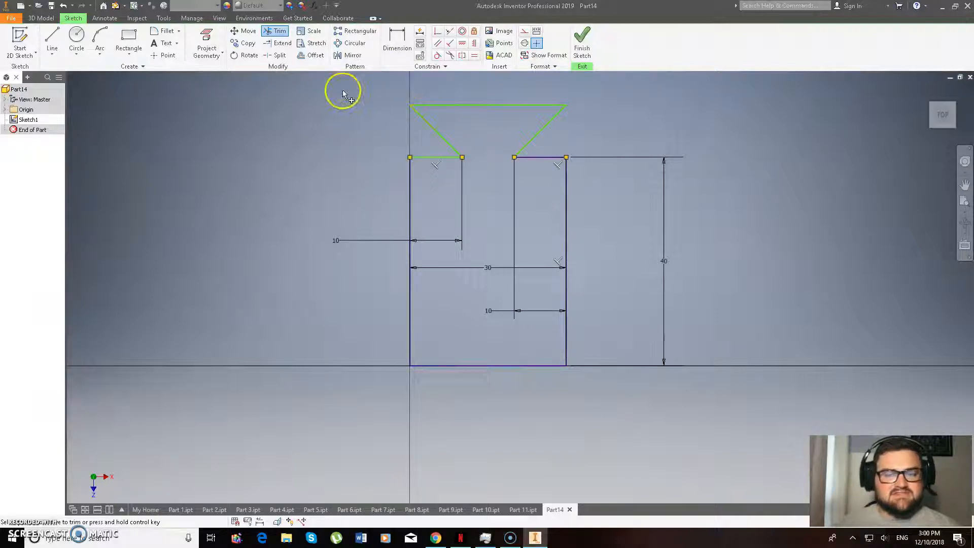
pyautogui.click(398, 41)
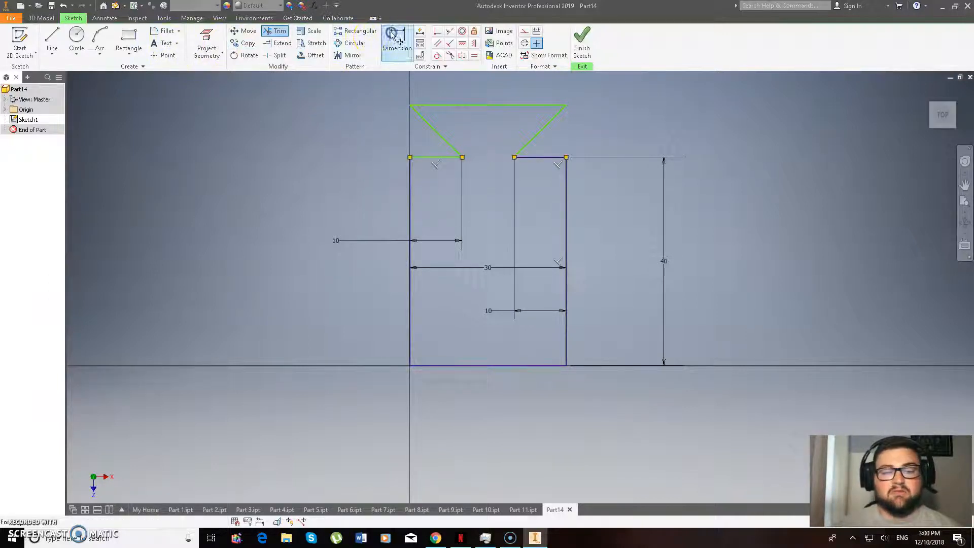
pyautogui.click(551, 105)
pyautogui.click(559, 158)
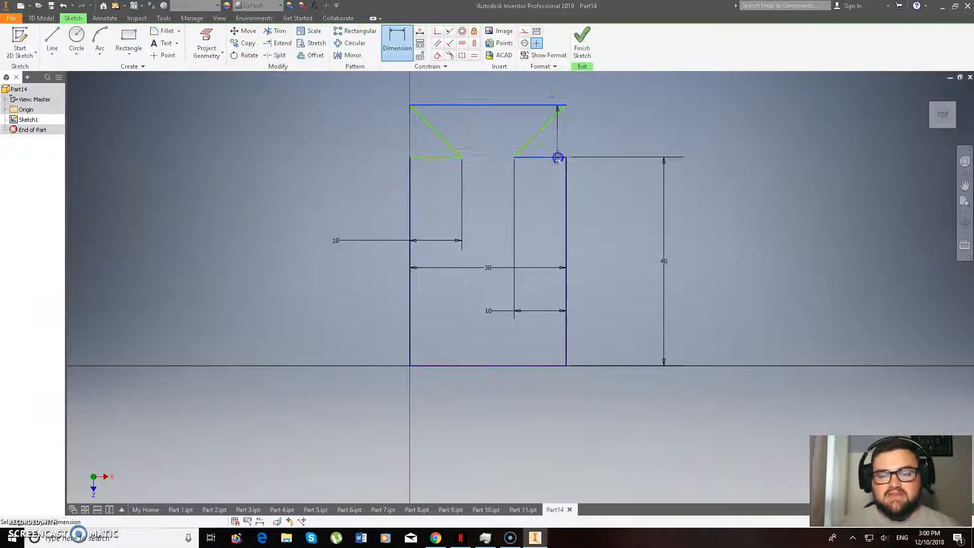
pyautogui.click(657, 148)
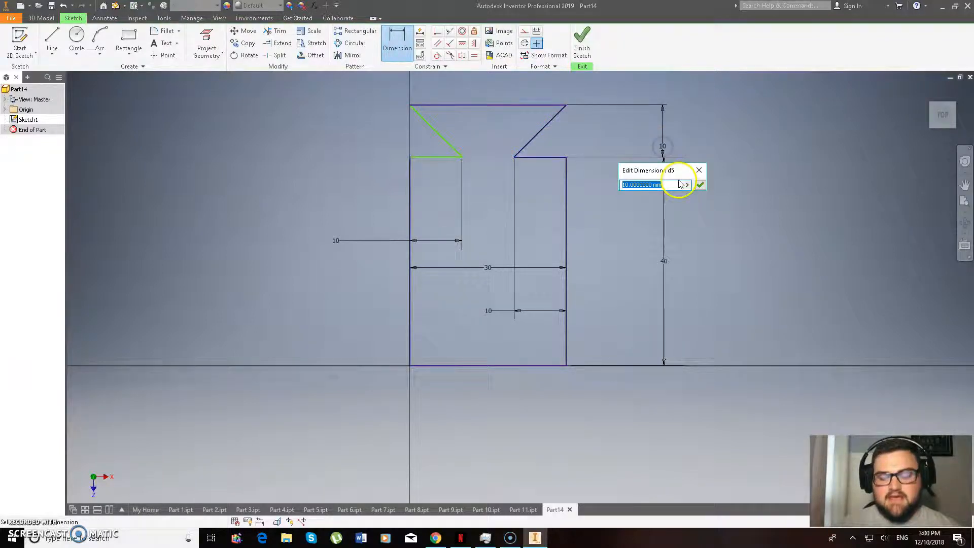
pyautogui.press('Return')
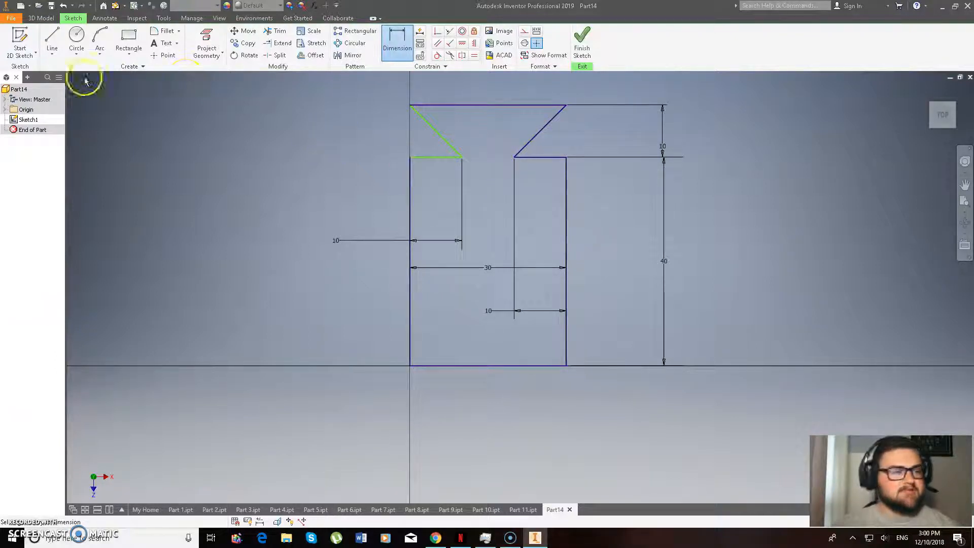
# Step: Extrude the dovetail profile 20 mm as a solid, checking the problem sheet, and show the whole part in the home view
pyautogui.click(41, 18)
pyautogui.click(52, 41)
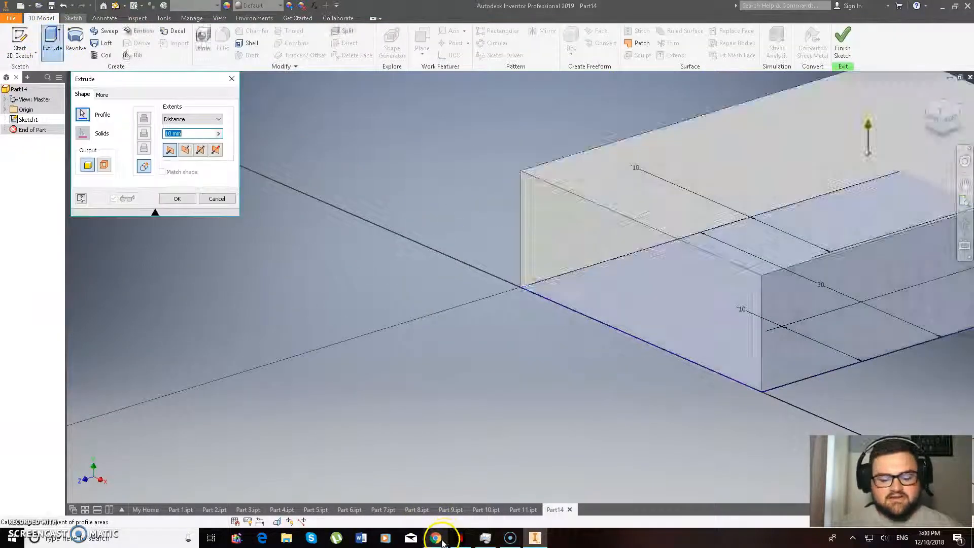
pyautogui.click(436, 540)
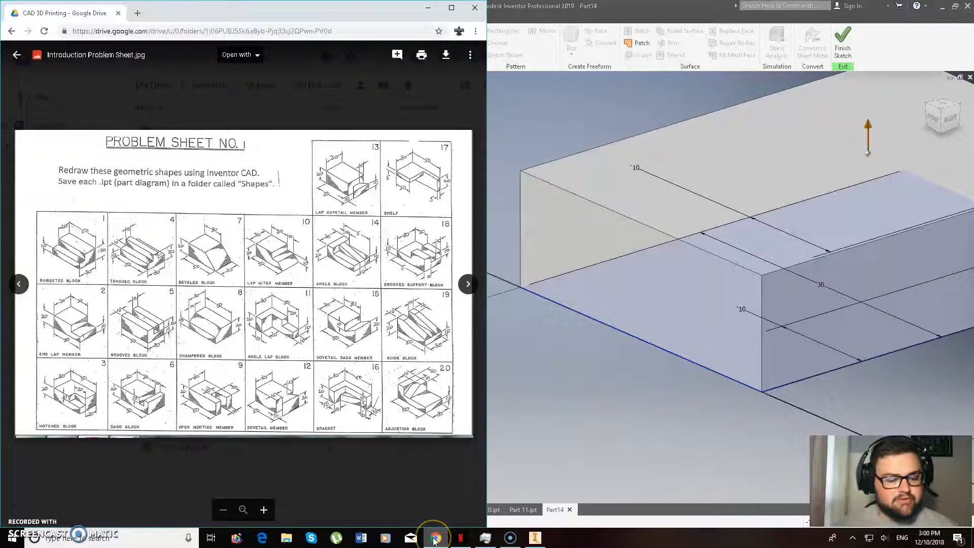
pyautogui.click(435, 539)
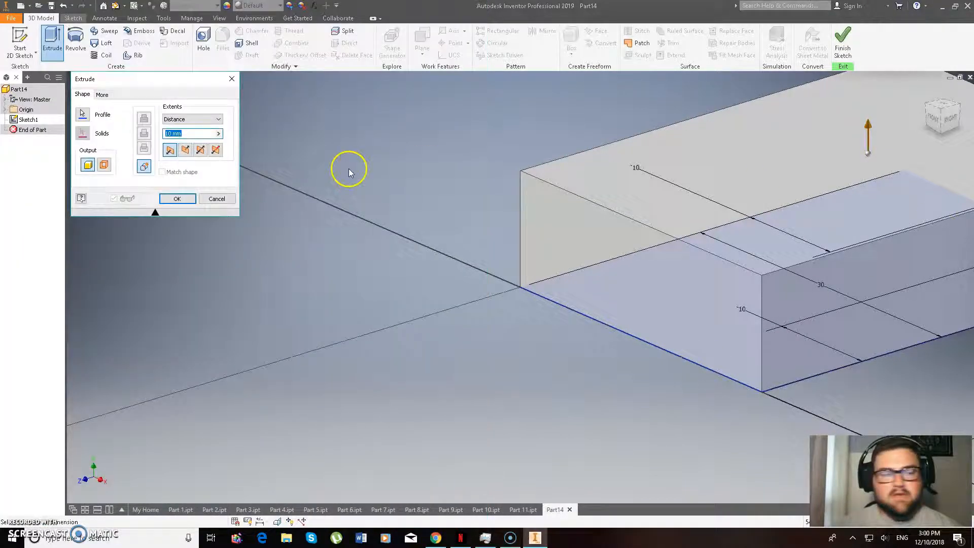
pyautogui.write('20')
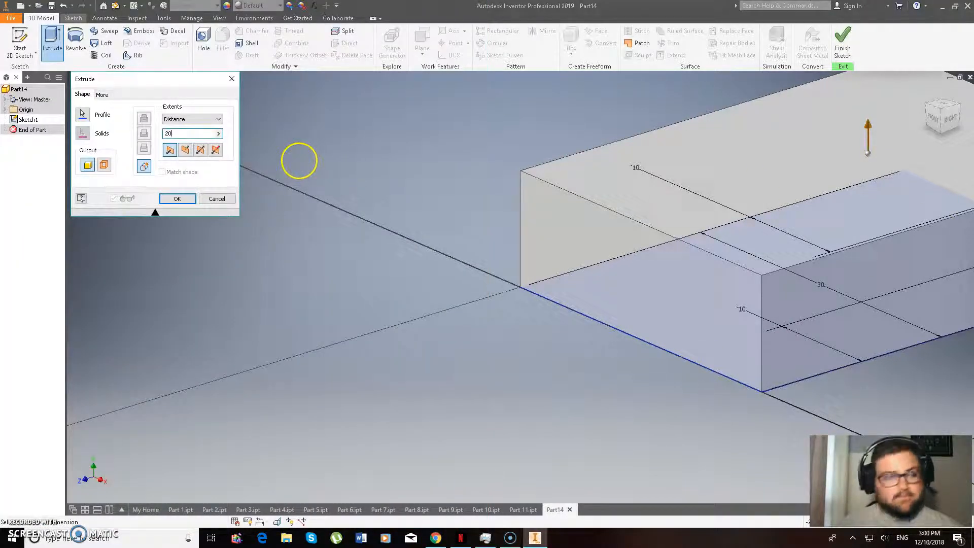
pyautogui.press('Return')
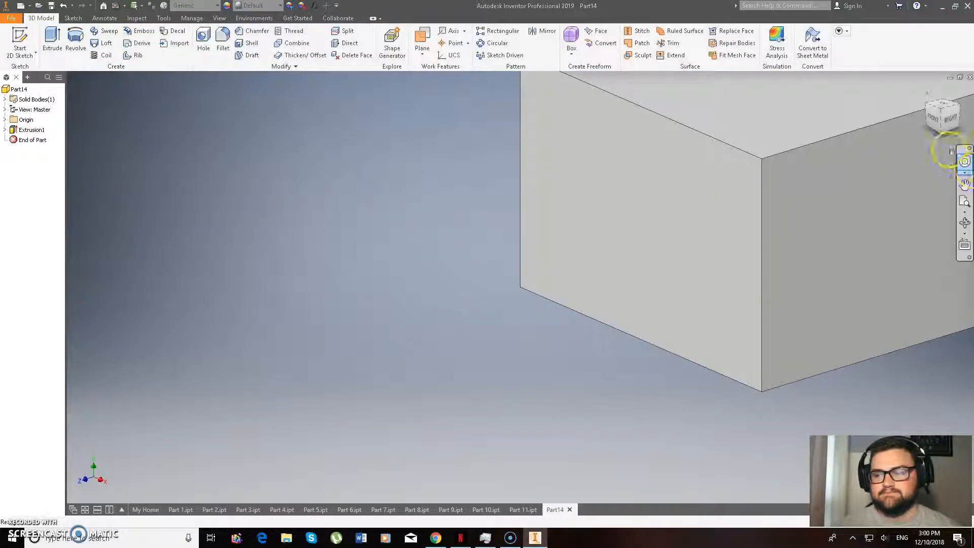
pyautogui.click(928, 93)
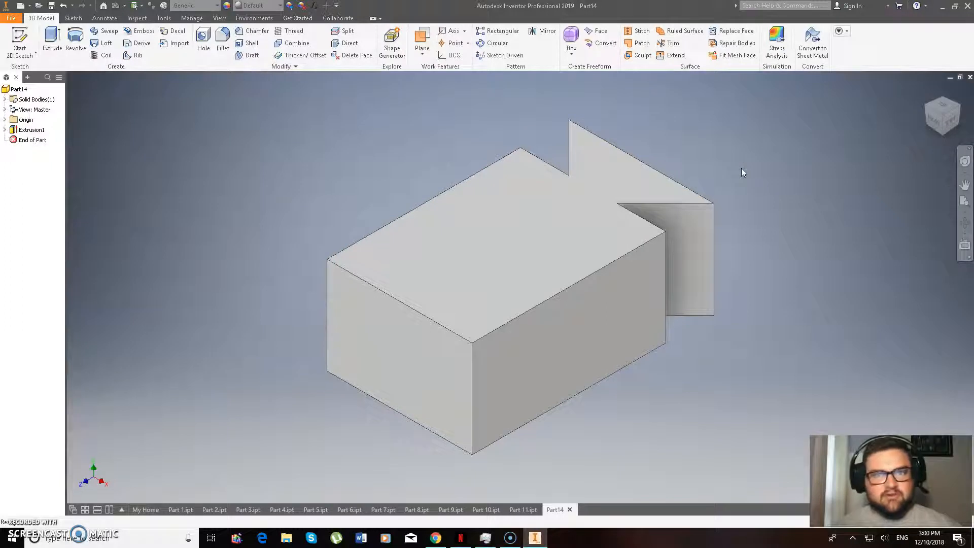
pyautogui.click(728, 181)
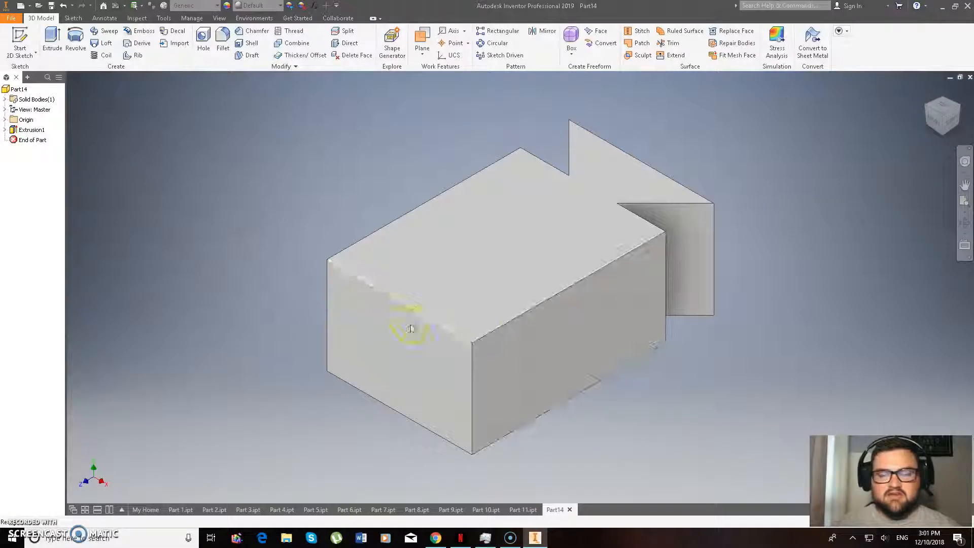
# Step: Check the dovetail member on the problem sheet and save the part as Part 12 in the Problem Sheet 1 folder
pyautogui.click(436, 537)
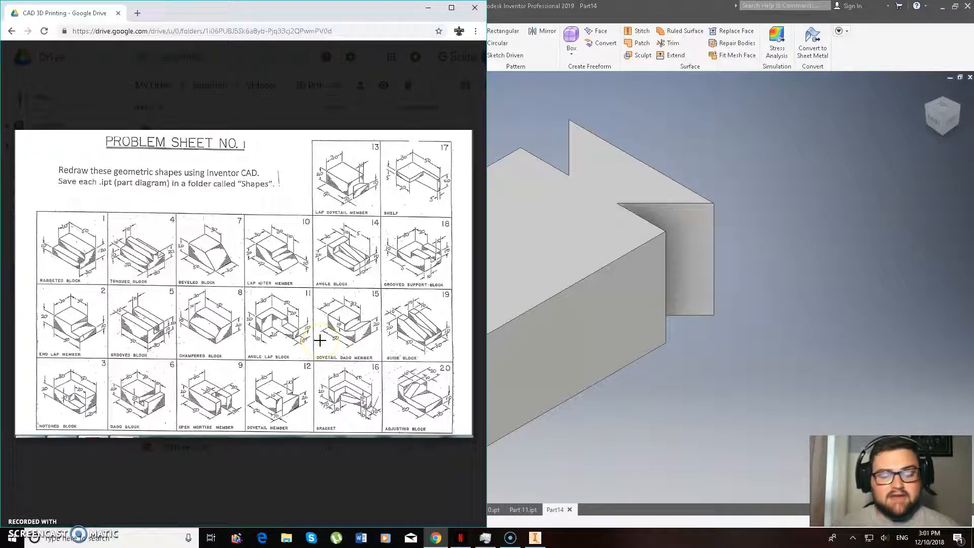
pyautogui.click(308, 343)
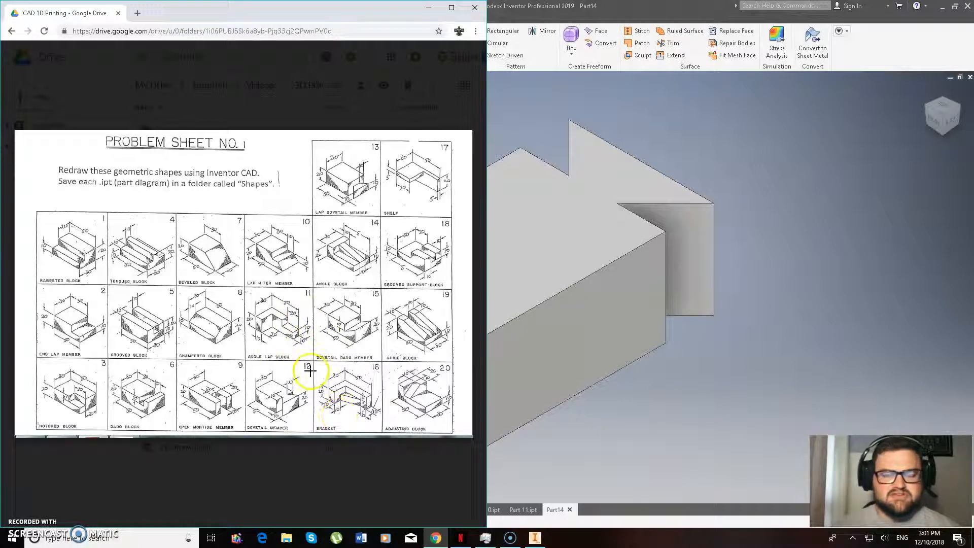
pyautogui.click(425, 7)
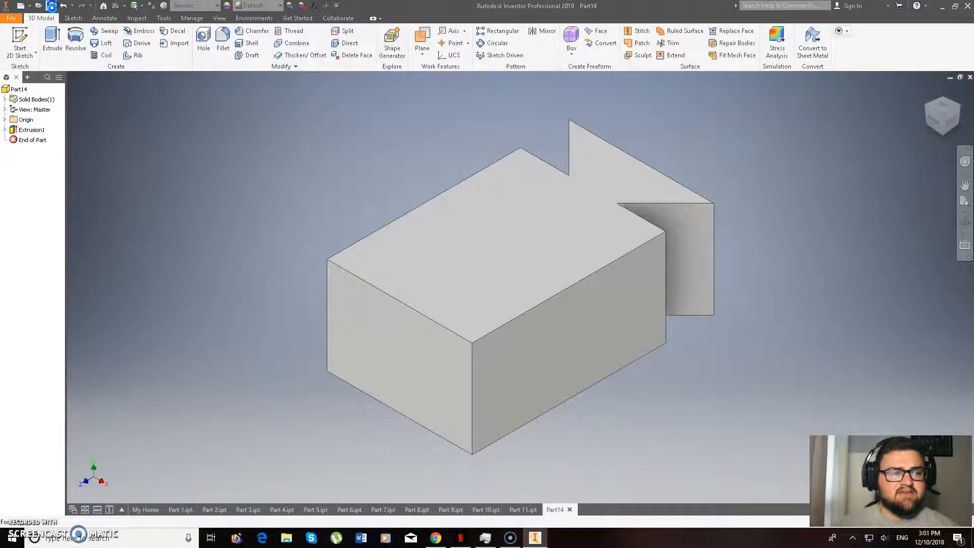
pyautogui.click(51, 6)
pyautogui.scroll(-3, 561, 224)
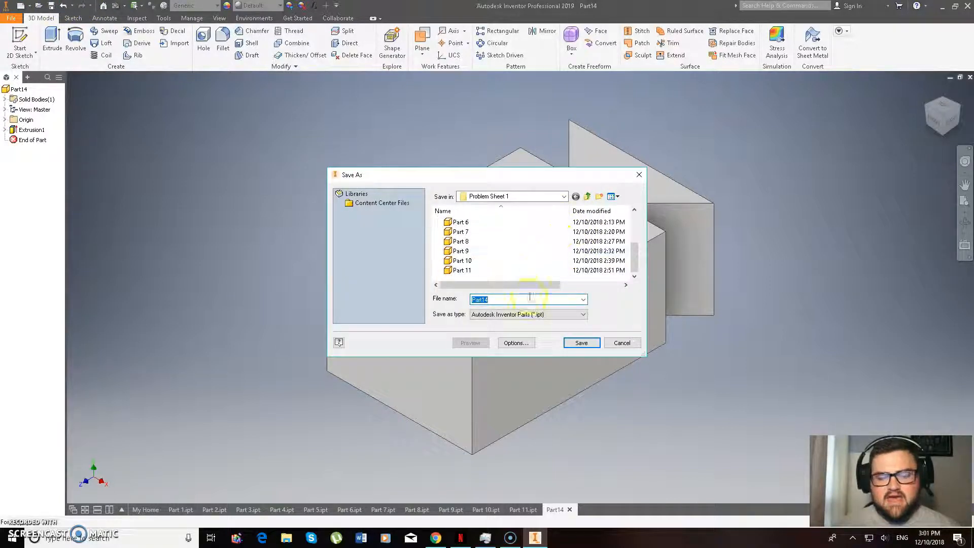
pyautogui.write('Part 12')
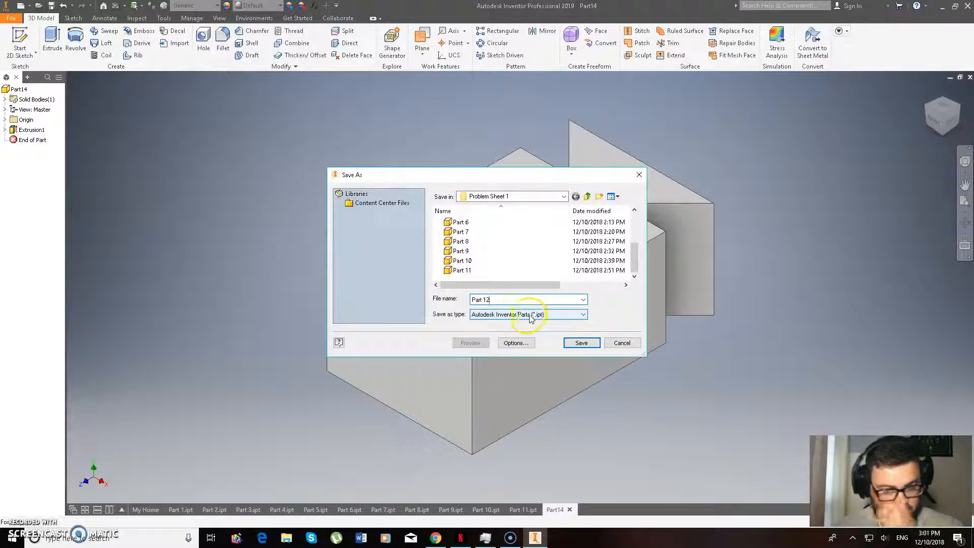
pyautogui.click(582, 344)
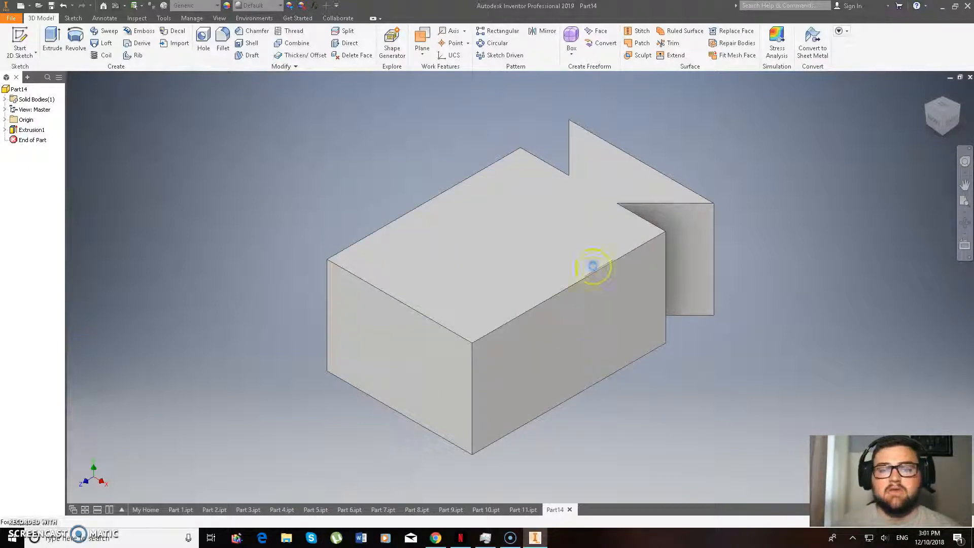